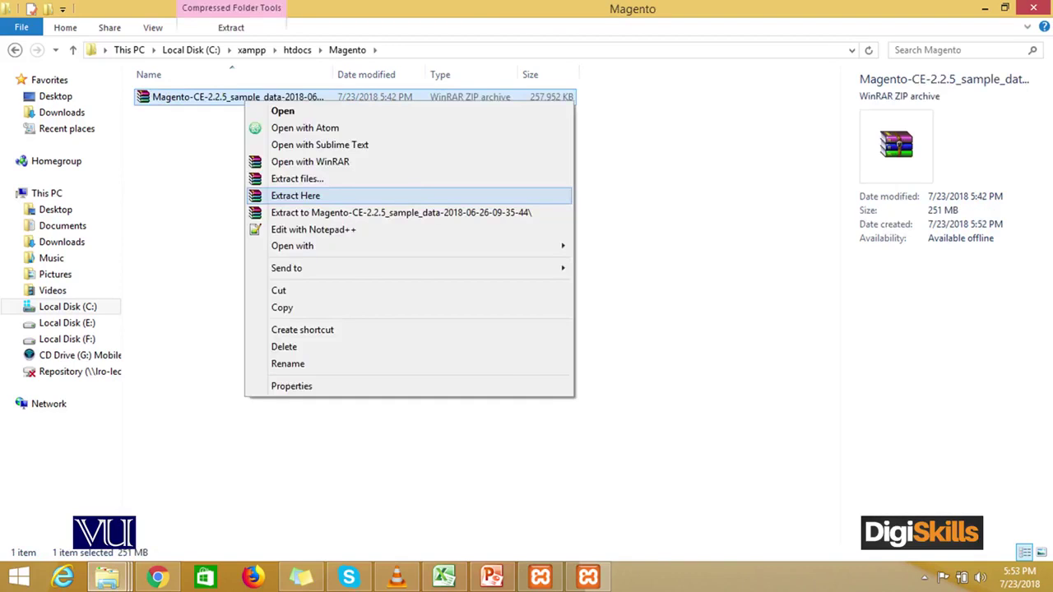
Extract the 251 MB Magento-CE-2.2.5 sample data ZIP here, into C:\xampp\htdocs\Magento.
key(Return)
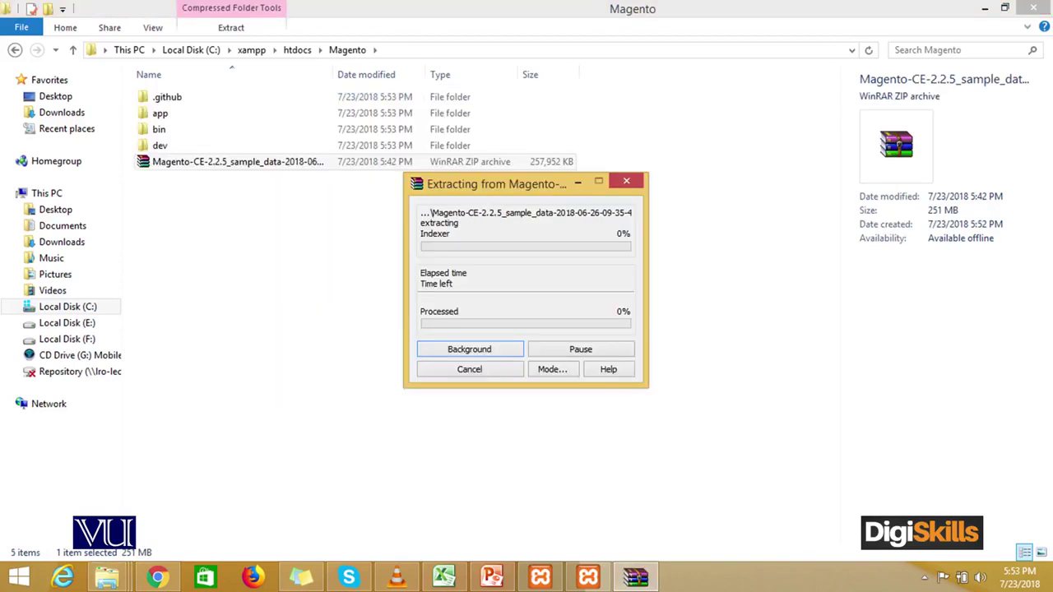